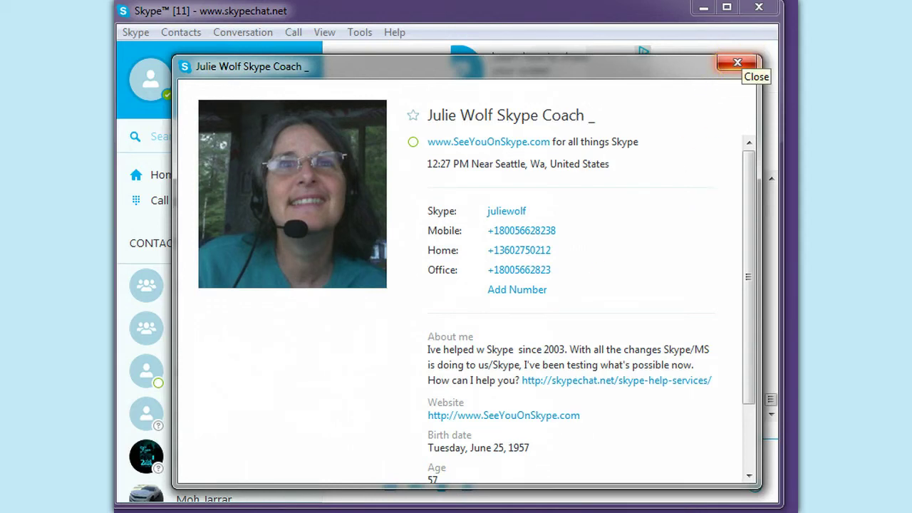
- Close the contact's profile and check the installed Skype version under Help > About Skype
left_click(737, 62)
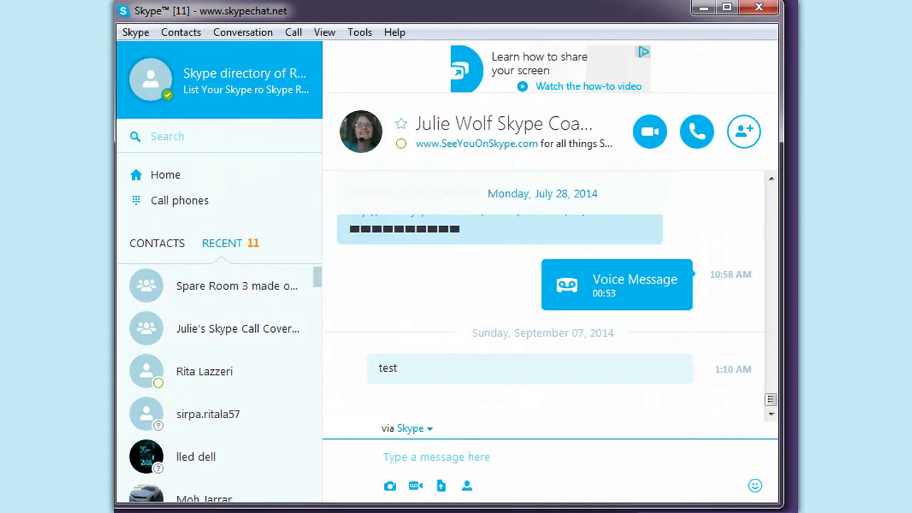
left_click(394, 32)
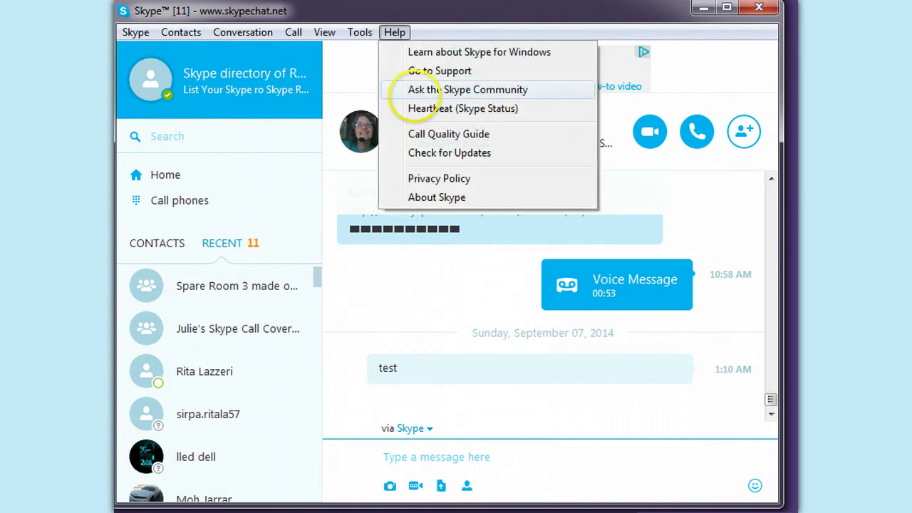
left_click(422, 197)
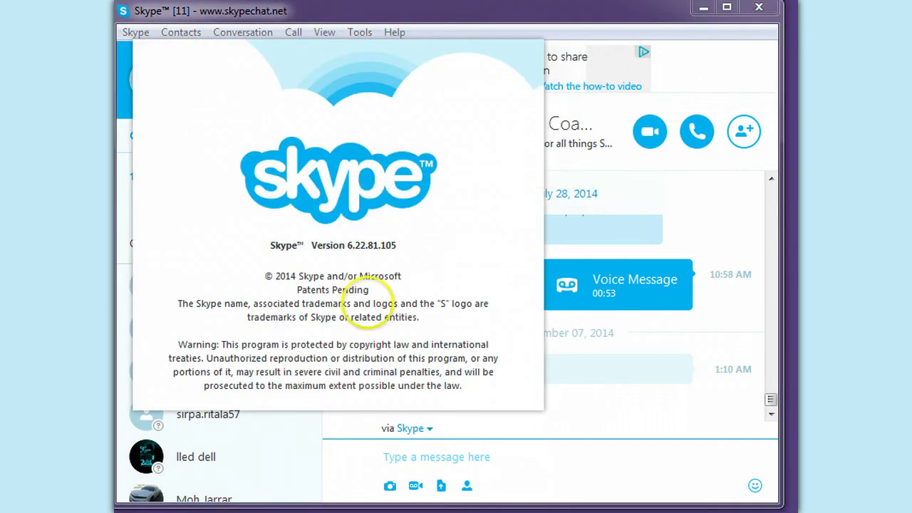
left_click(538, 457)
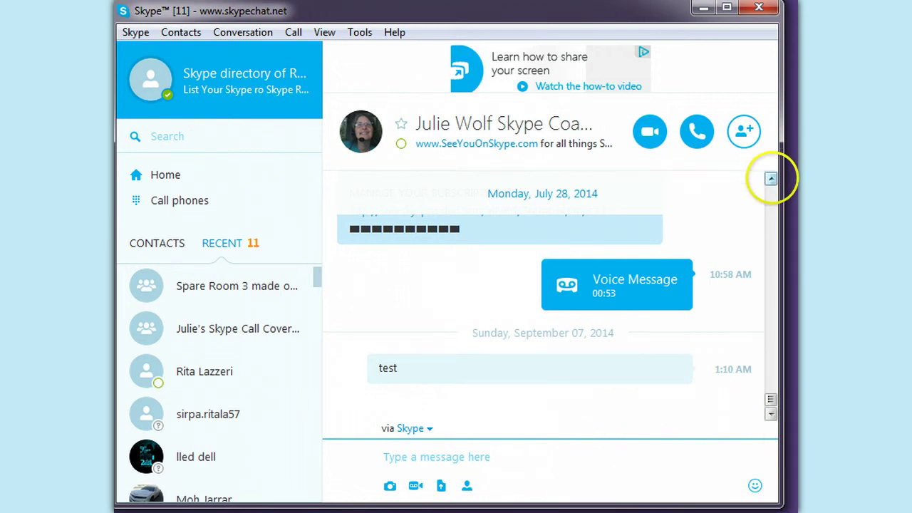
- Scroll the chat and open the Spare Room 3 group conversation from Recent
left_click(770, 178)
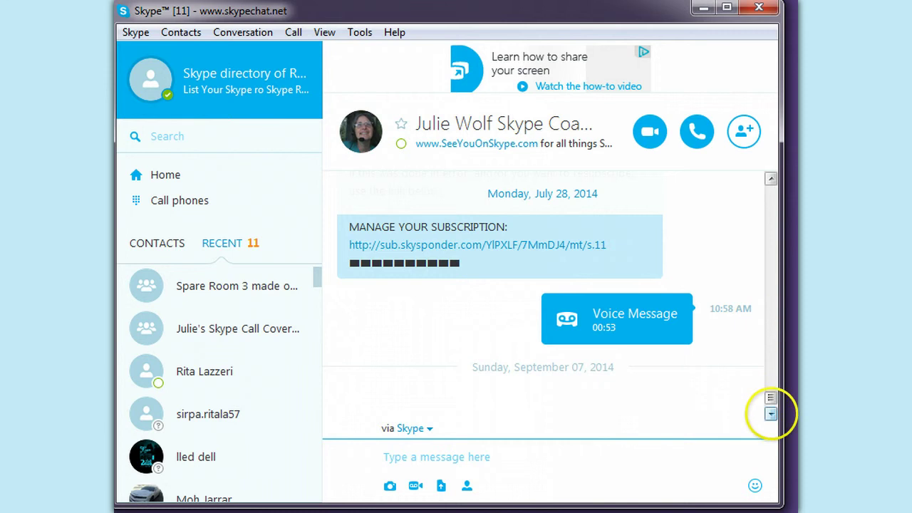
left_click(771, 413)
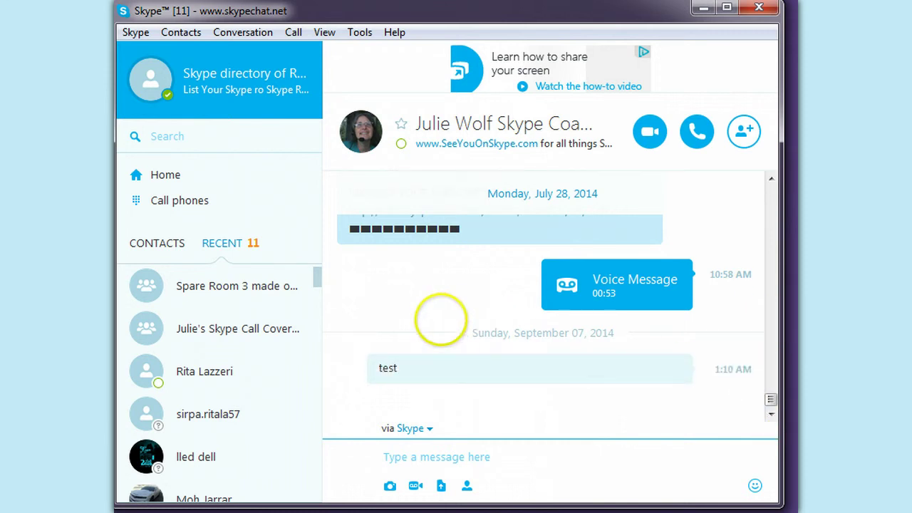
left_click(207, 285)
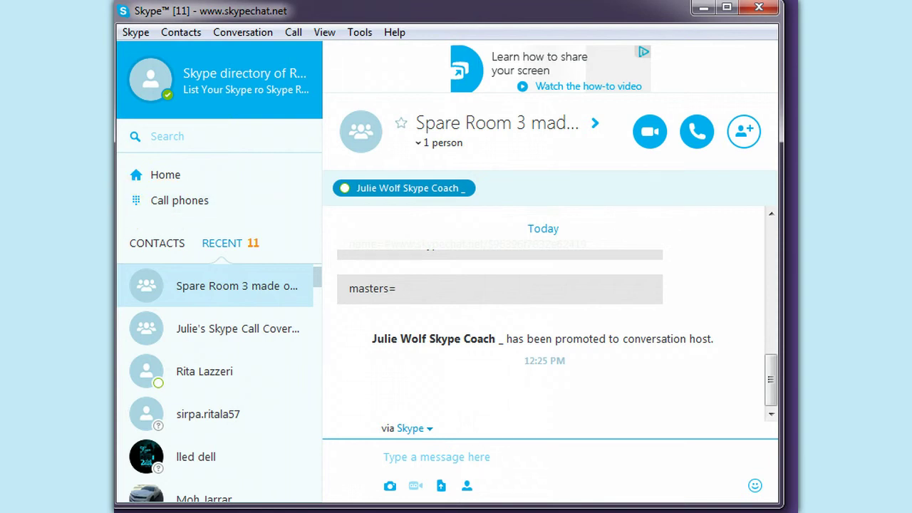
left_click_drag(114, 207, 21, 207)
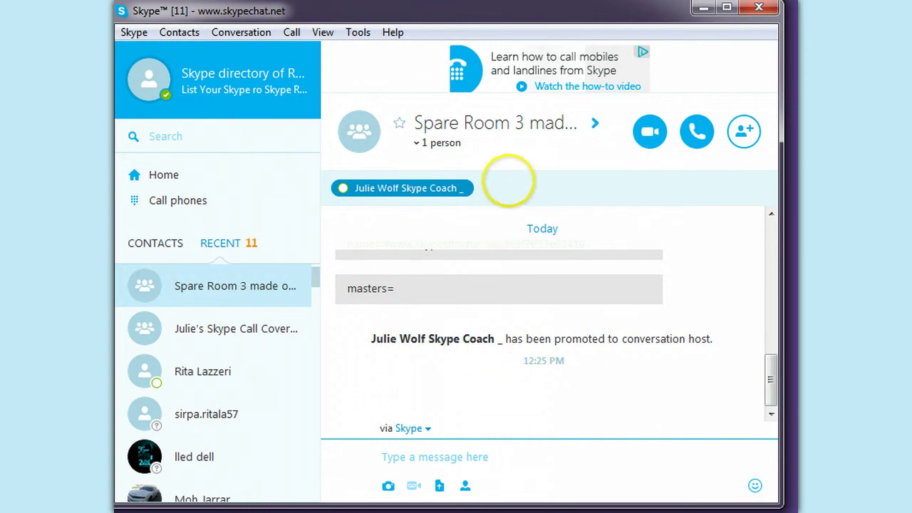
left_click(418, 140)
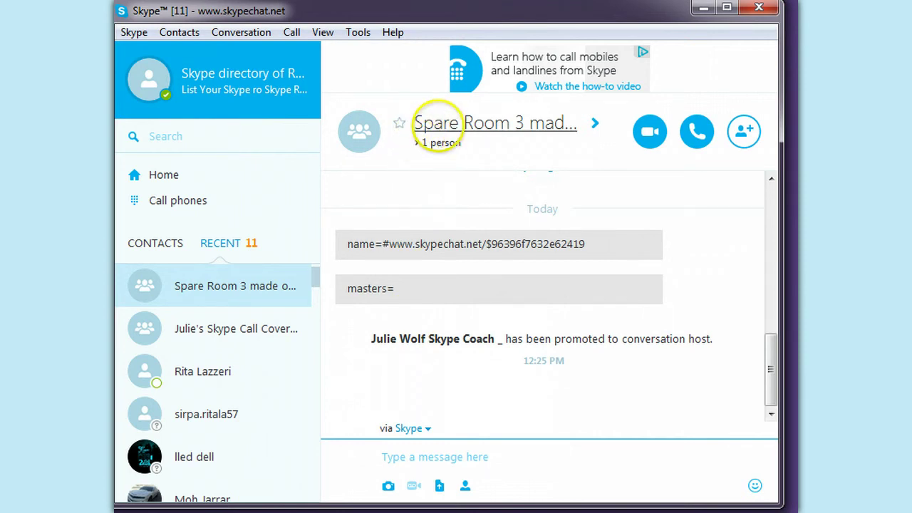
left_click(426, 143)
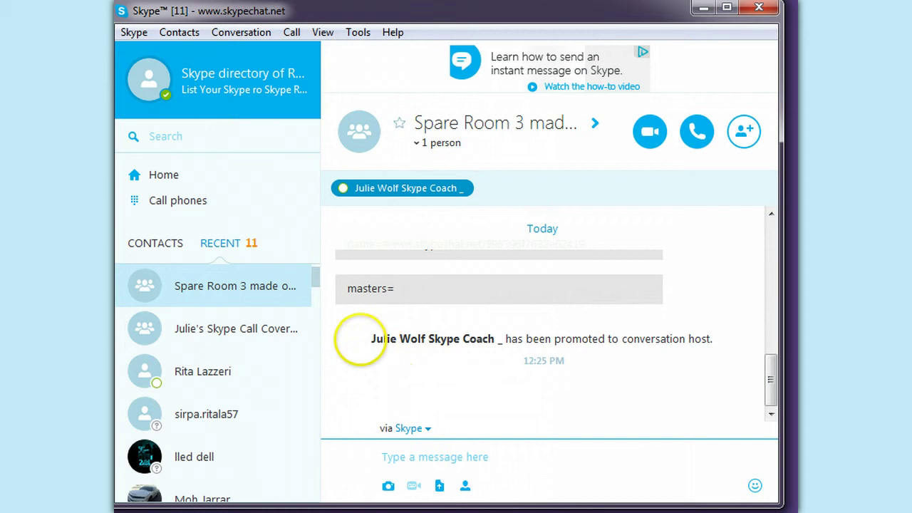
left_click_drag(371, 339, 713, 339)
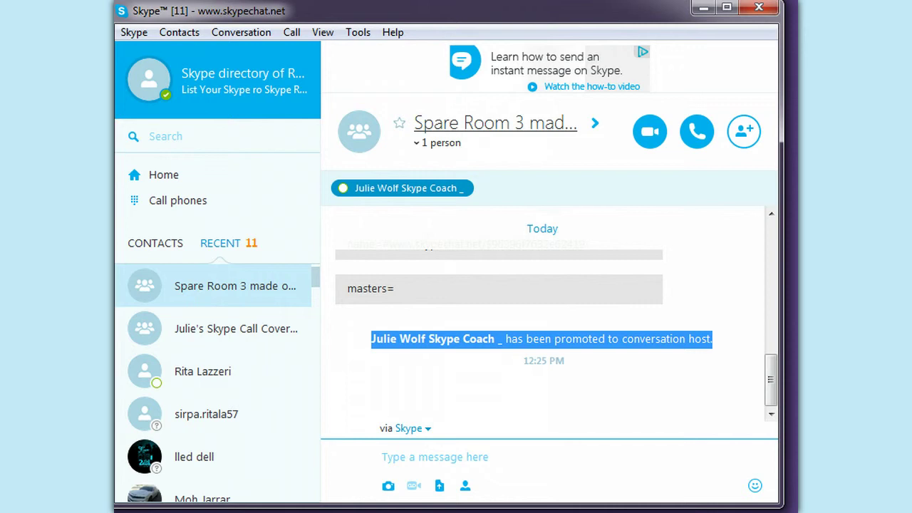
left_click(495, 122)
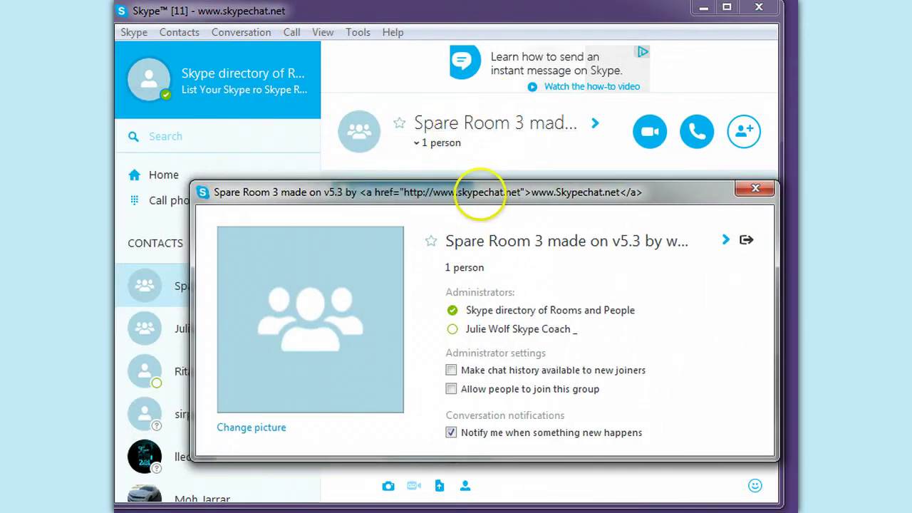
left_click_drag(478, 193, 448, 110)
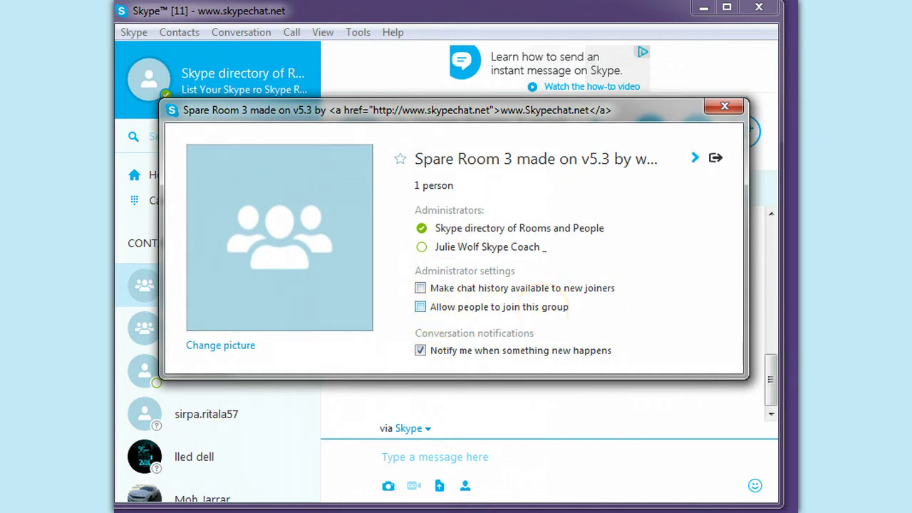
left_click(724, 106)
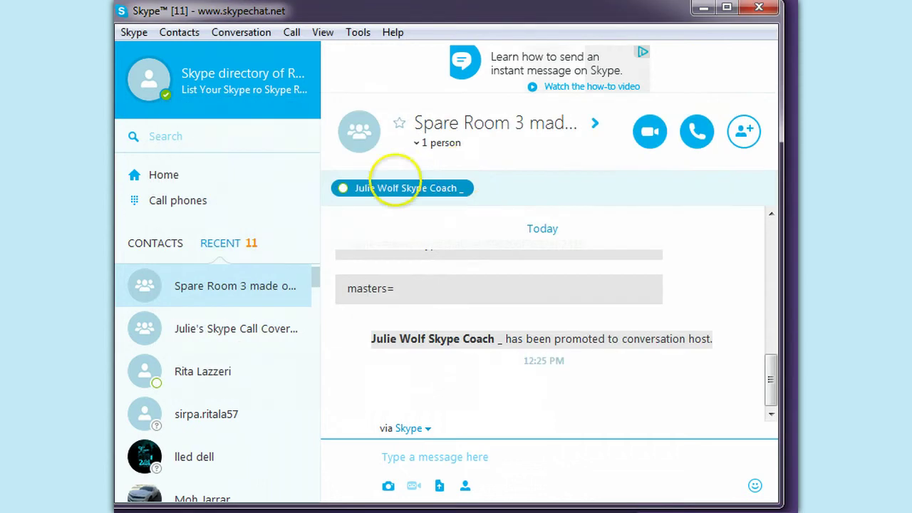
- Search contacts for the second account's name and drag its result onto the Spare Room 3 conversation
left_click(235, 137)
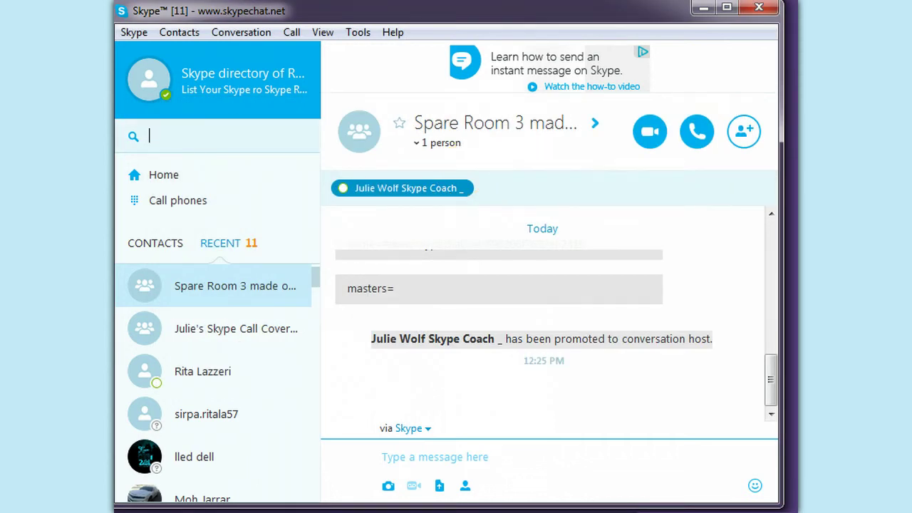
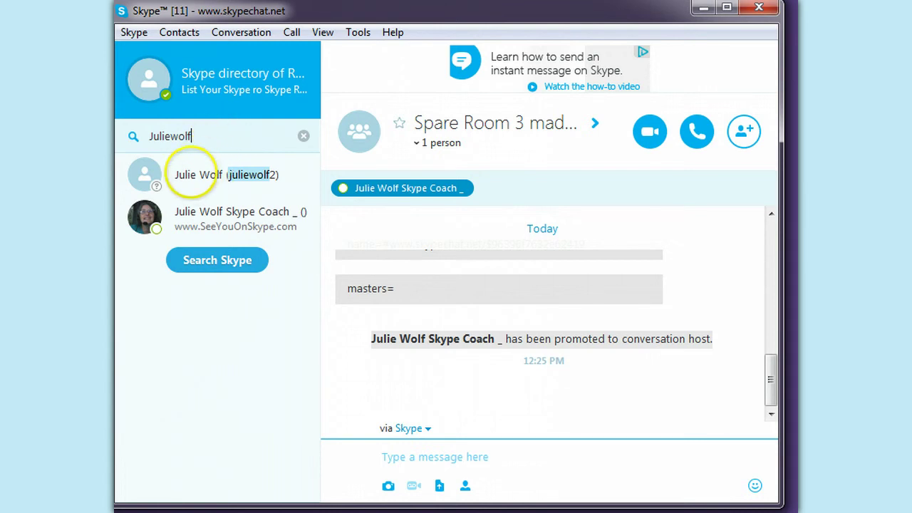
left_click_drag(192, 174, 569, 187)
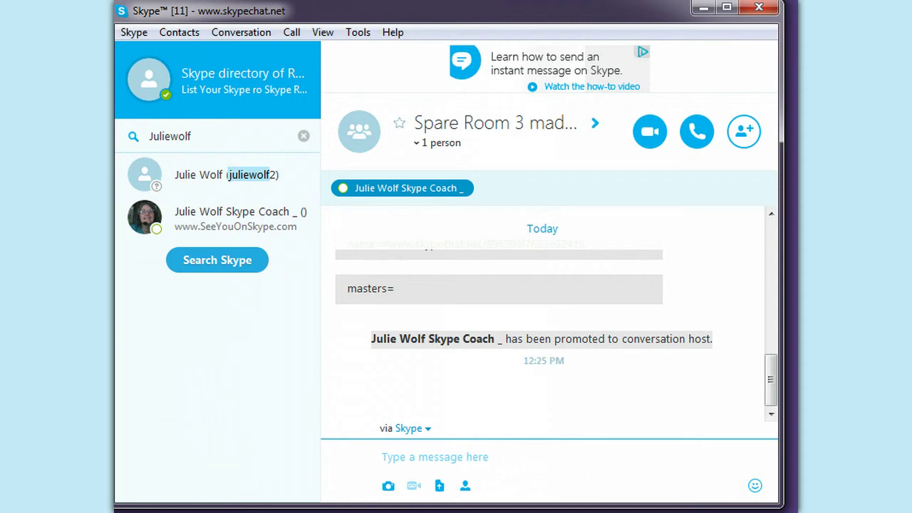
left_click(249, 174)
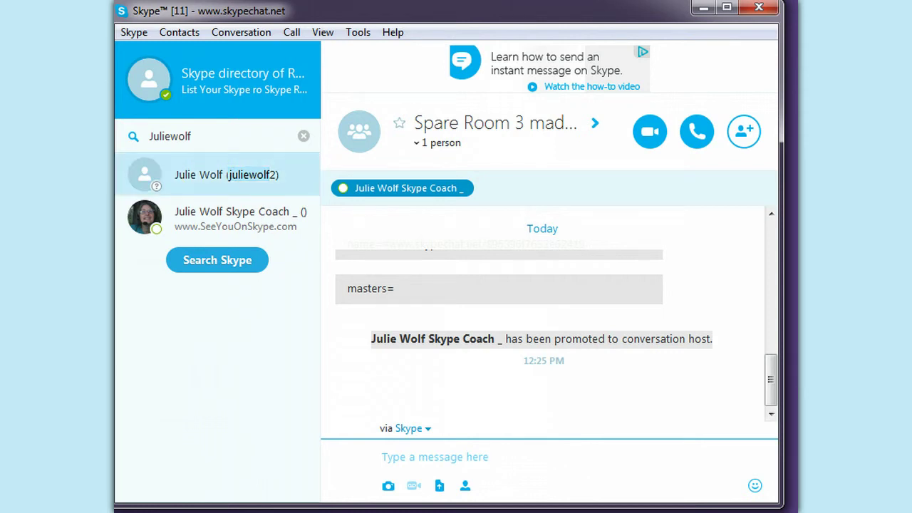
left_click_drag(250, 175, 529, 388)
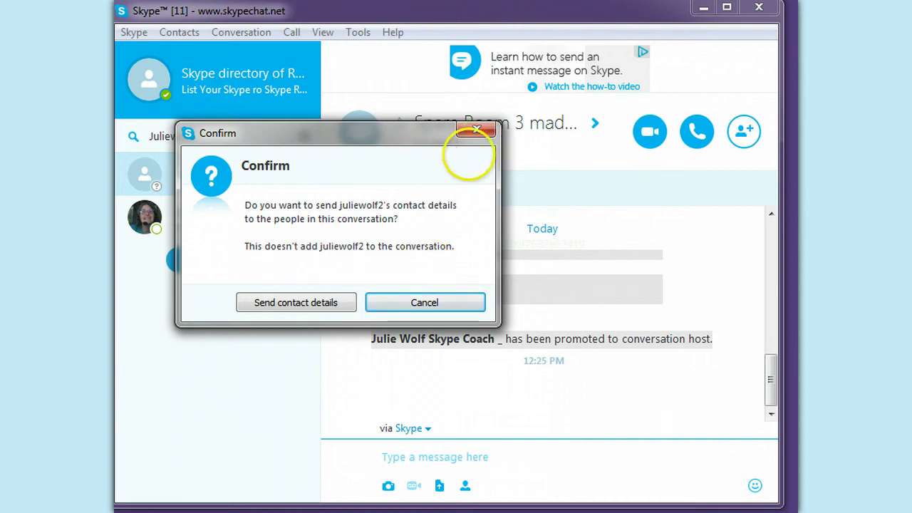
- Send the second account's contact details to the group and go back to Spare Room 3
left_click(311, 302)
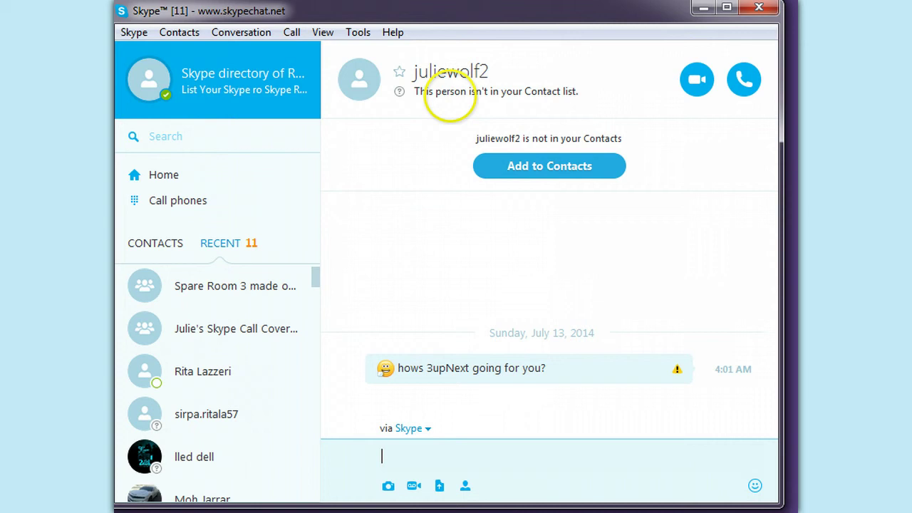
left_click(256, 285)
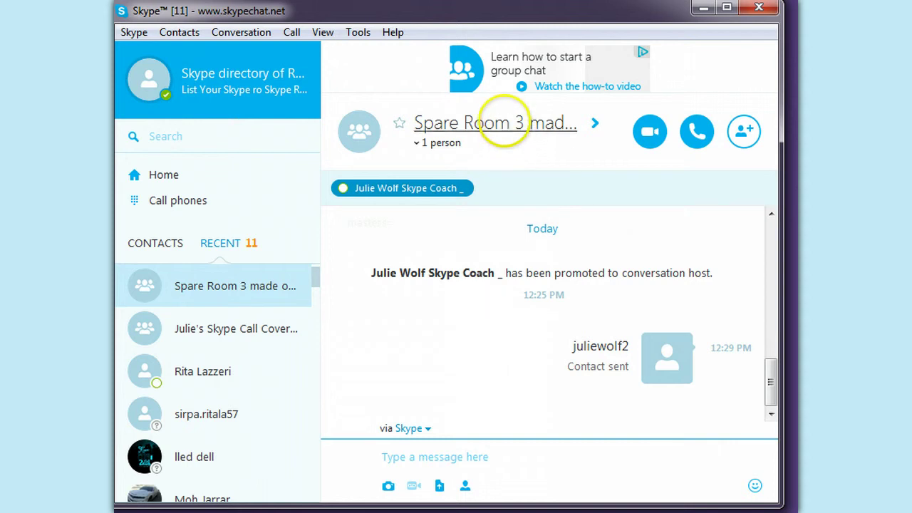
- Review Spare Room 3's group profile and administrators, then put the cursor in the message box
left_click(499, 122)
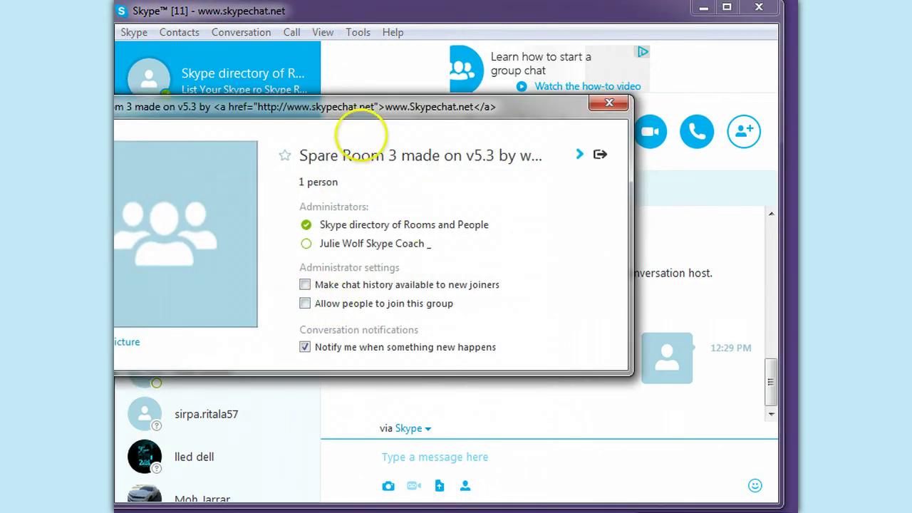
left_click_drag(372, 107, 456, 86)
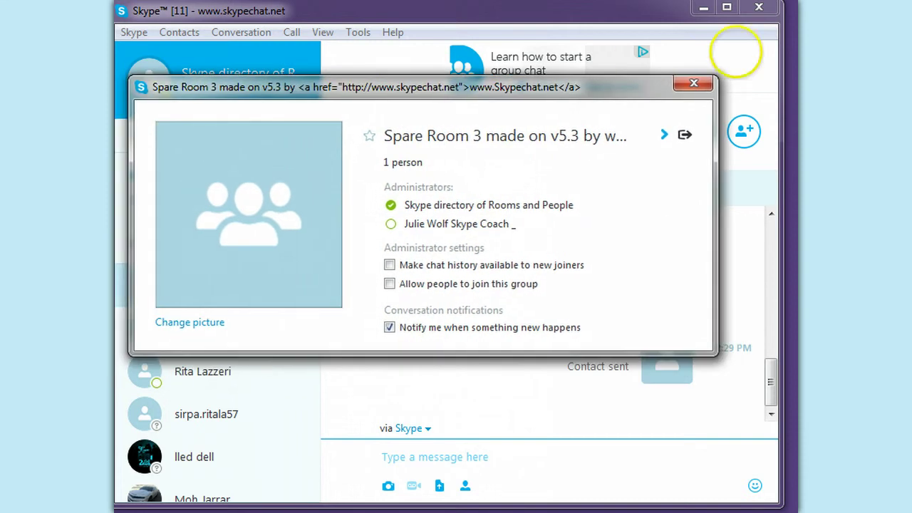
left_click(699, 81)
left_click(418, 449)
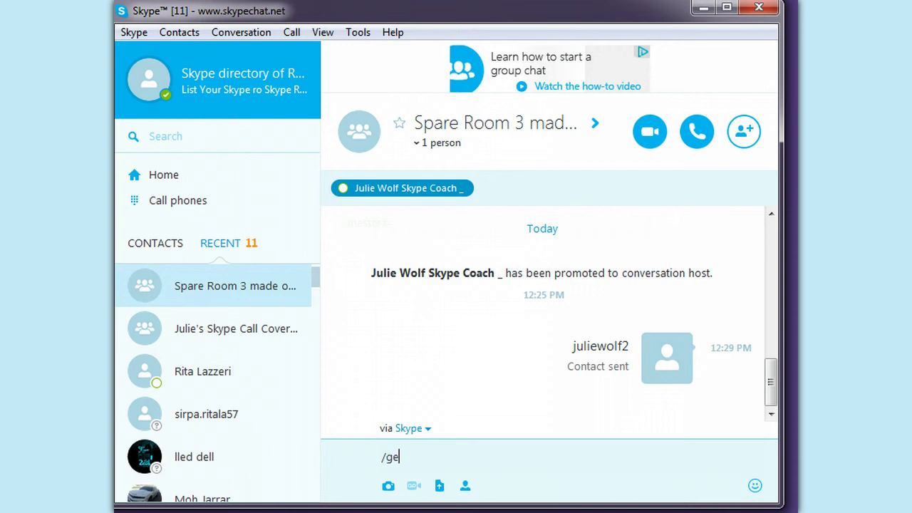
- Send /get role, get the reply role=CREATOR, select CREATOR, and recheck the group profile
key("Return")
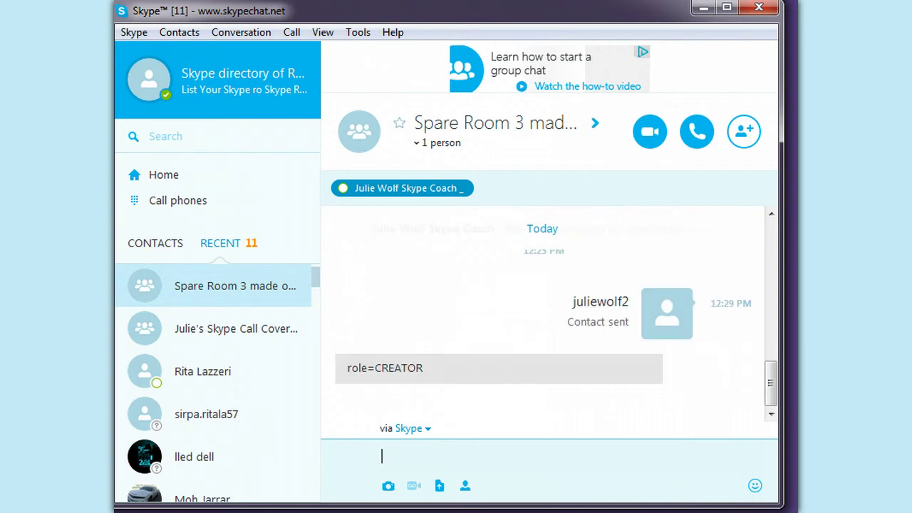
double_click(415, 364)
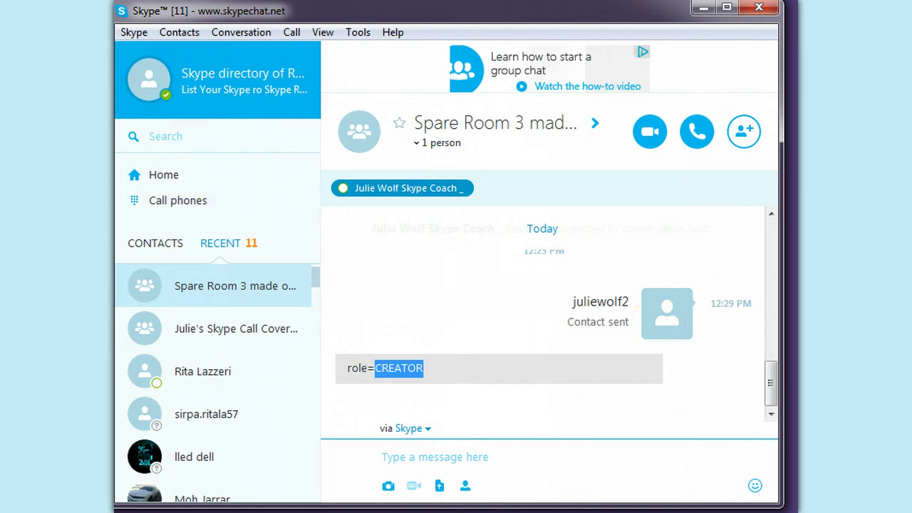
left_click(625, 285)
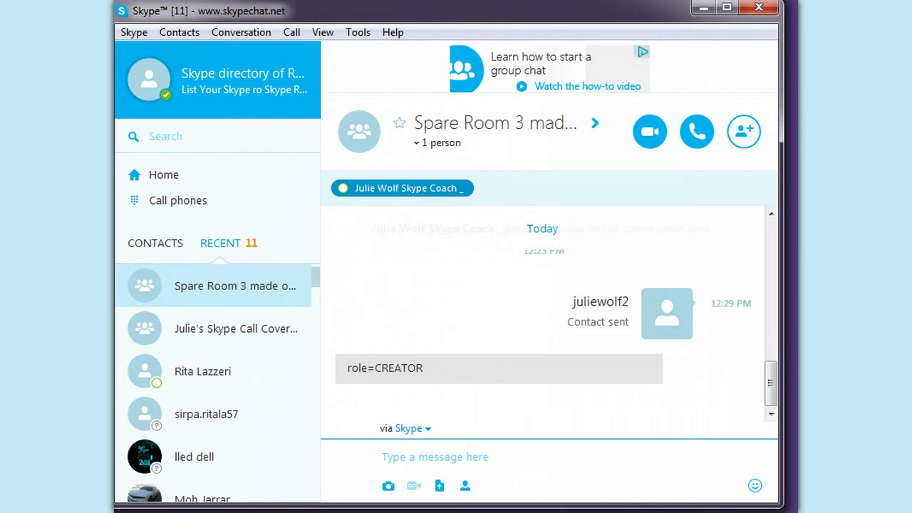
left_click(445, 119)
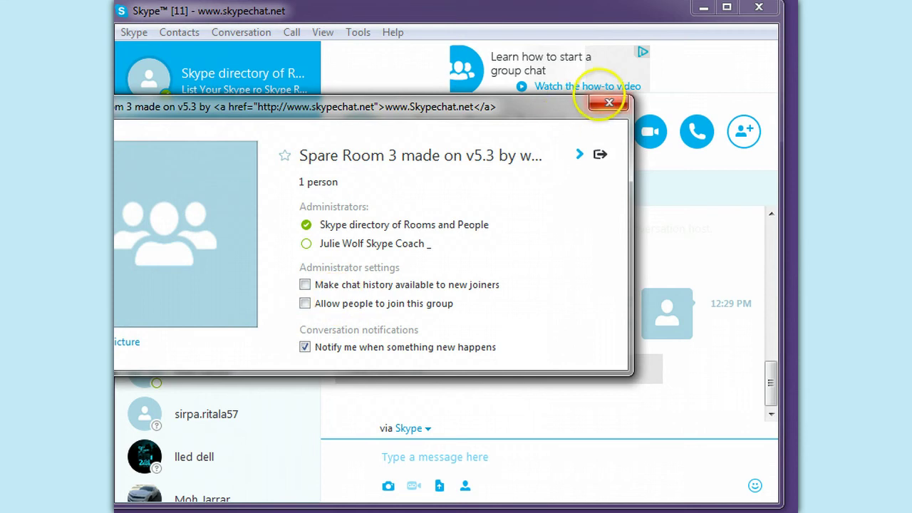
left_click(609, 103)
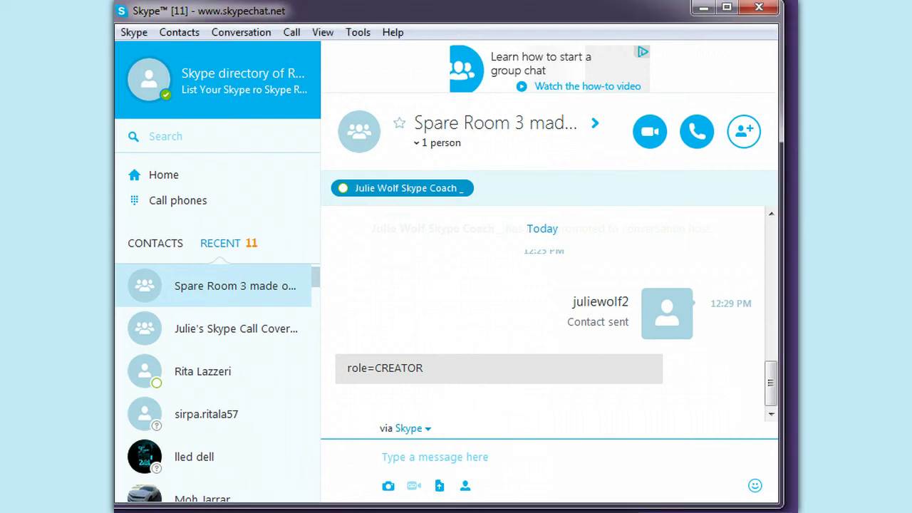
- Open the room host's profile to copy their Skype name, then return to the message box
right_click(391, 189)
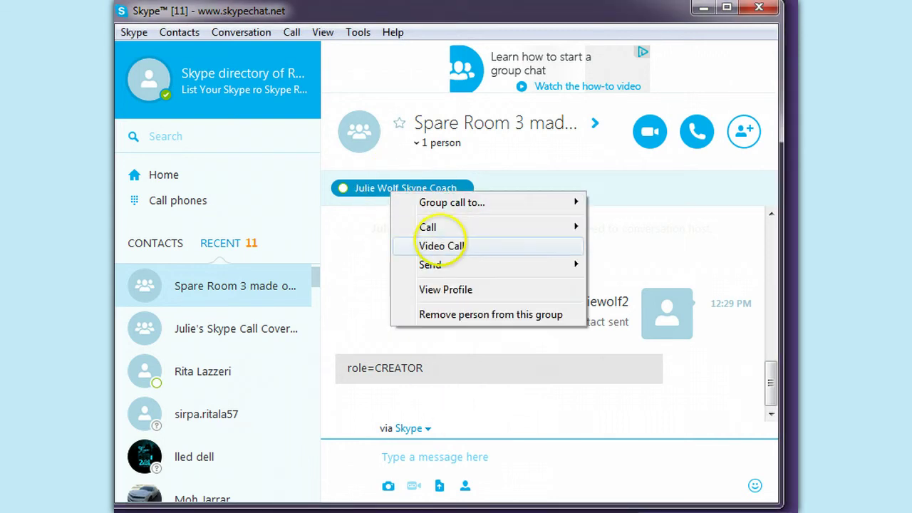
left_click(445, 289)
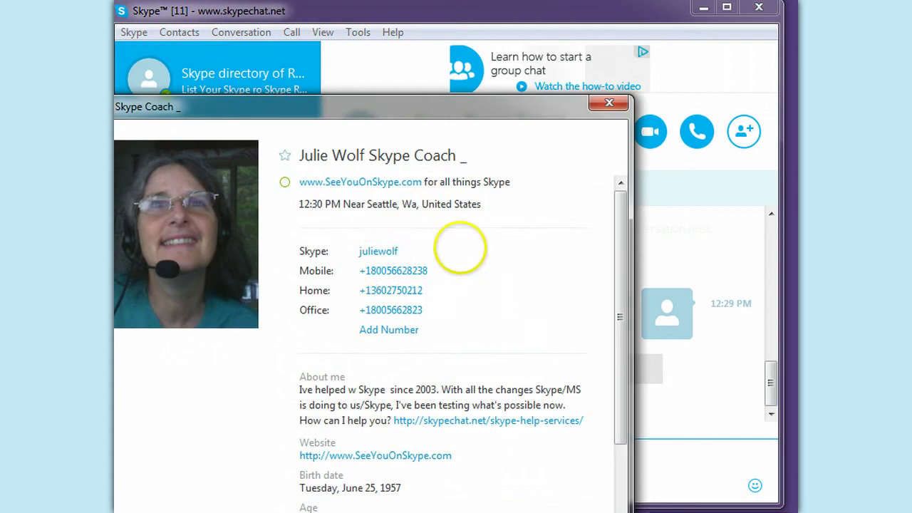
right_click(400, 253)
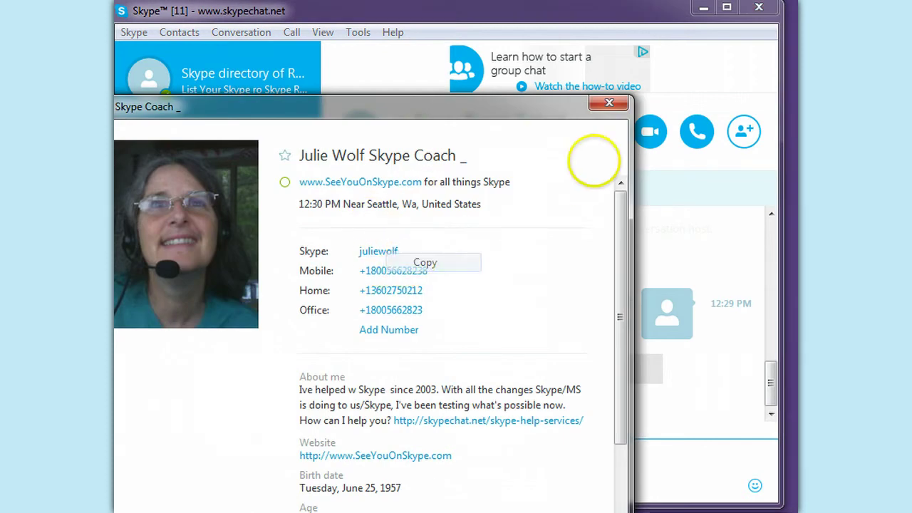
left_click(609, 103)
left_click(609, 102)
left_click(420, 450)
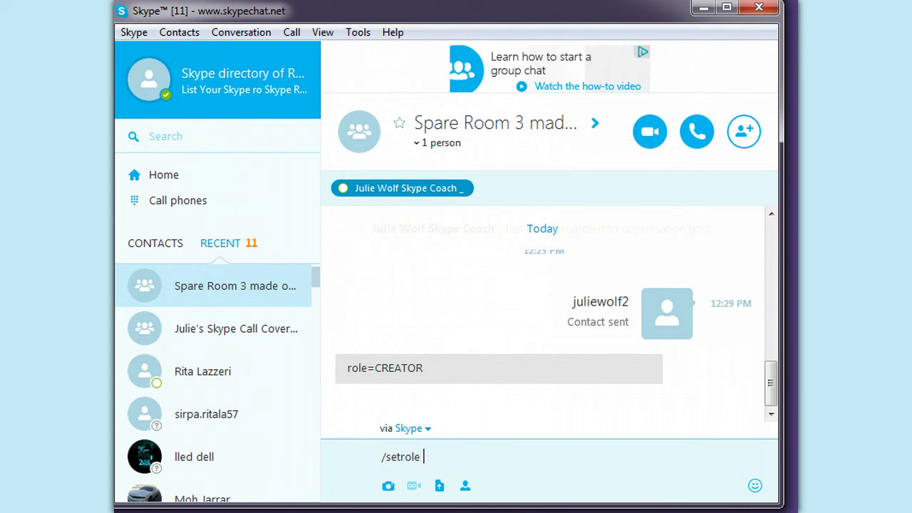
- Send /setrole with the host's Skype name set to user, then /whois them and highlight role USER
key("Return")
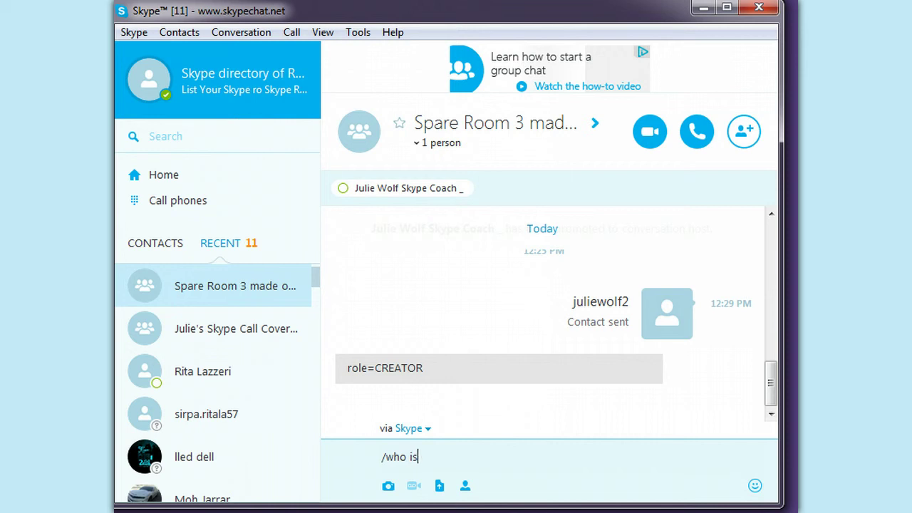
key("Return")
left_click_drag(401, 314, 361, 314)
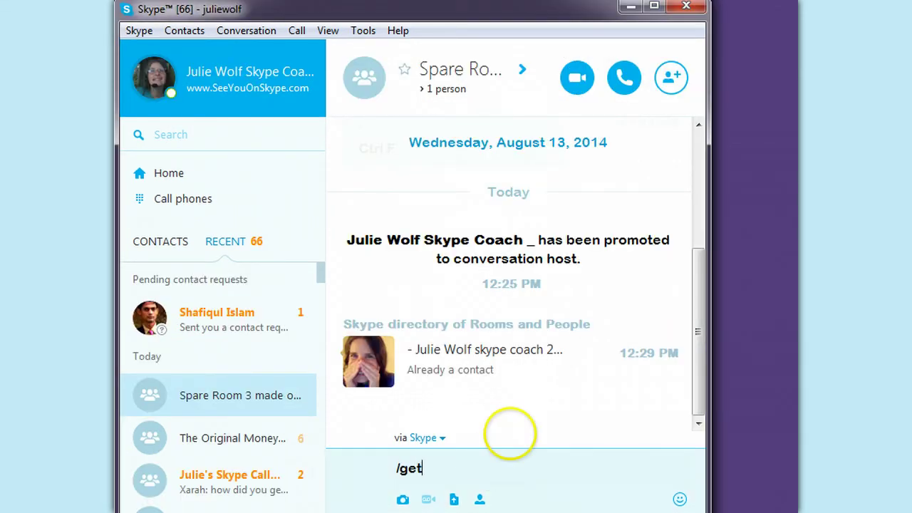
- From the second account, send /get role to get role=USER, then resize the conversation and sidebar panes
type("le")
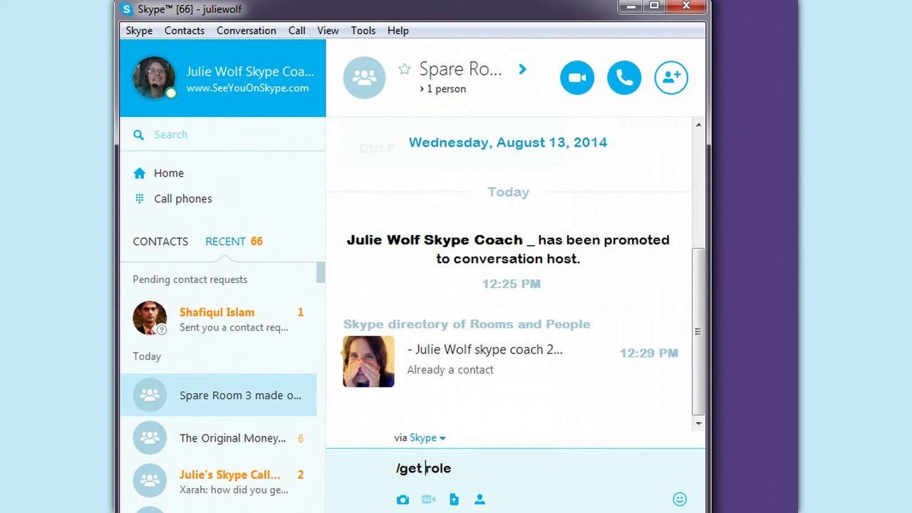
key("Return")
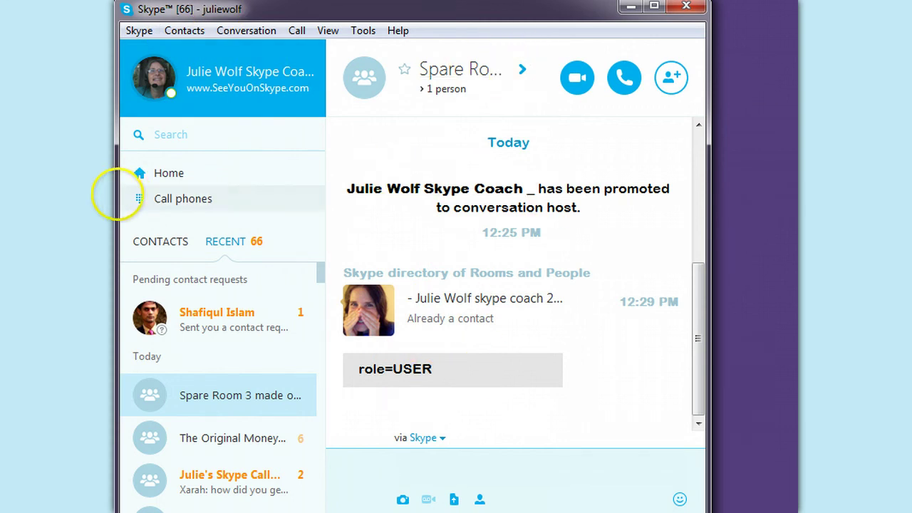
left_click_drag(117, 196, 0, 199)
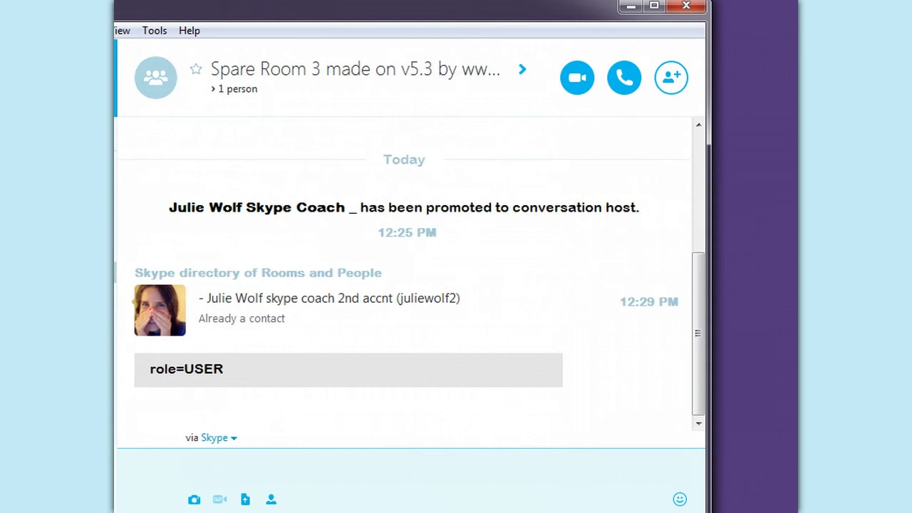
mouse_move(114, 199)
left_mouse_down()
mouse_move(320, 200)
mouse_move(37, 199)
mouse_move(114, 200)
left_mouse_up()
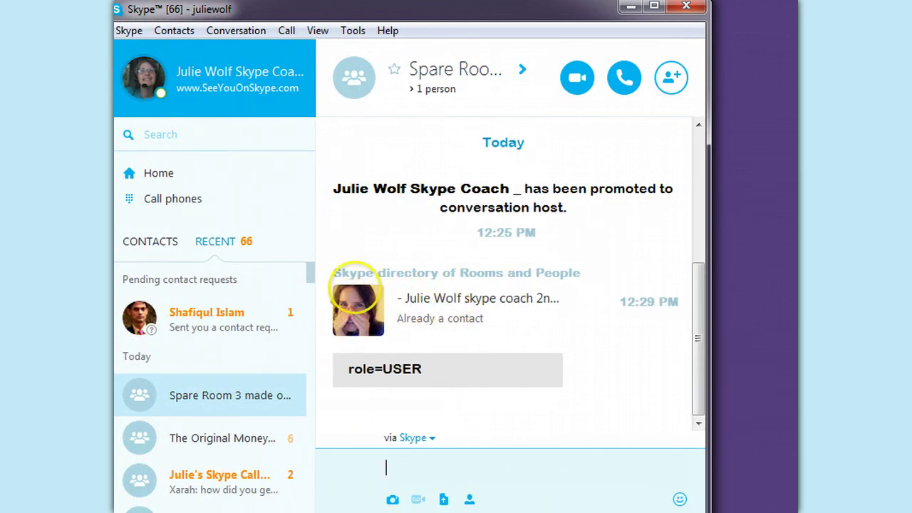
- View the second-account contact's profile, send them a '.' message, then return to Spare Room 3
left_click(357, 310)
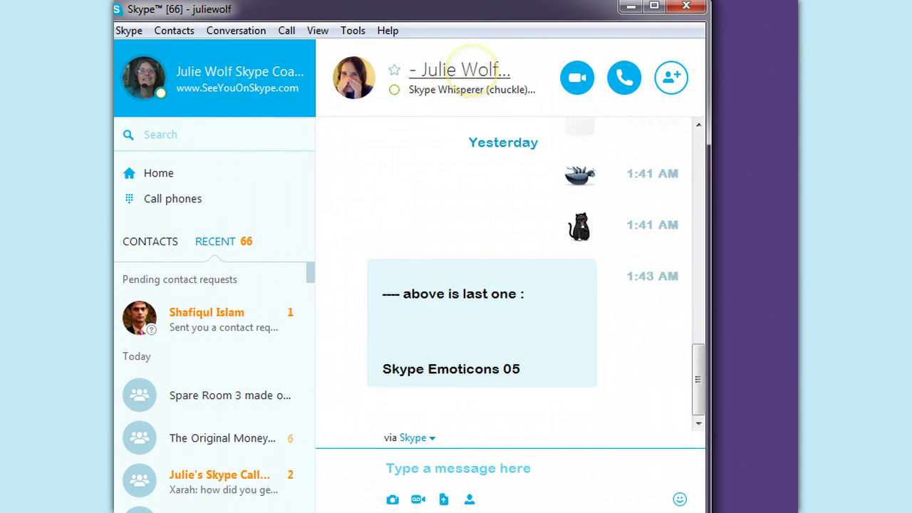
right_click(471, 65)
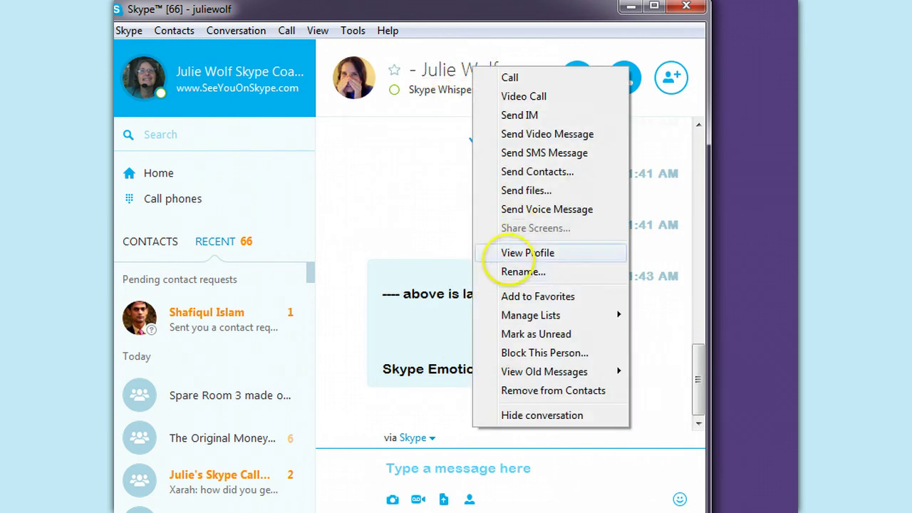
left_click(445, 70)
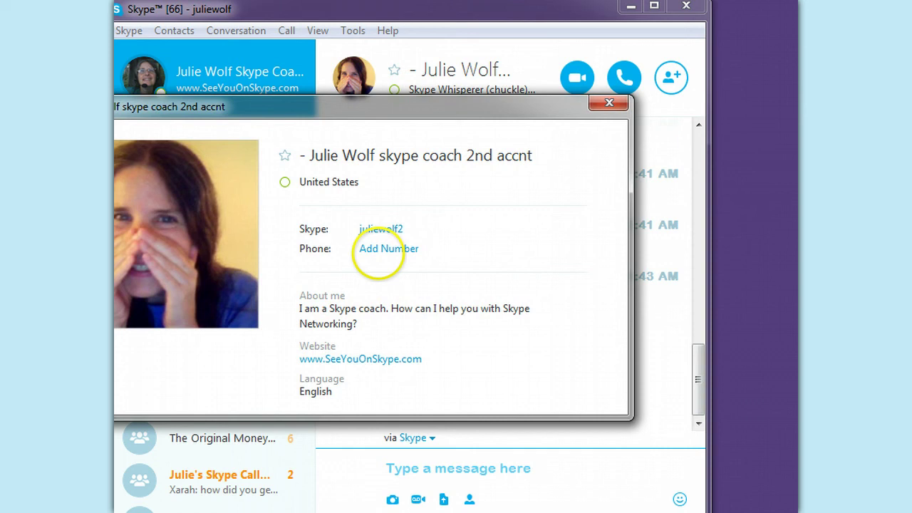
left_click(609, 104)
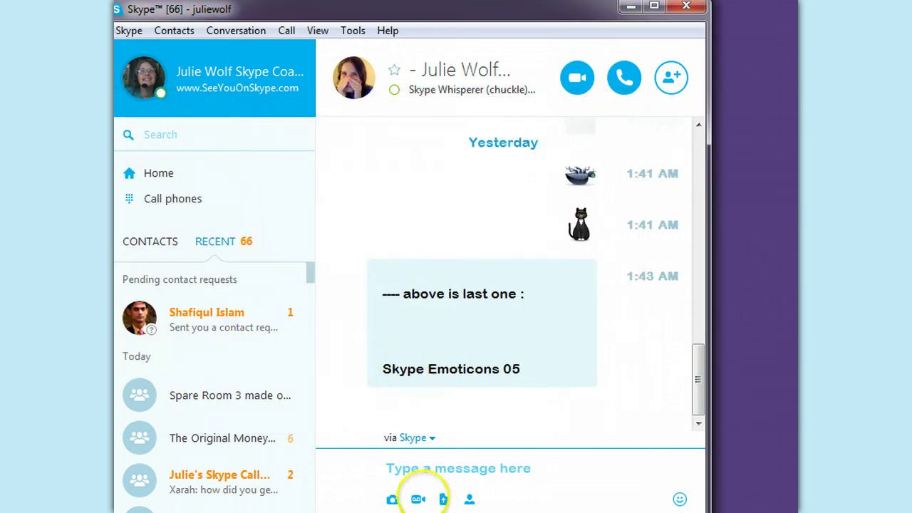
left_click(456, 470)
type(".")
key("Return")
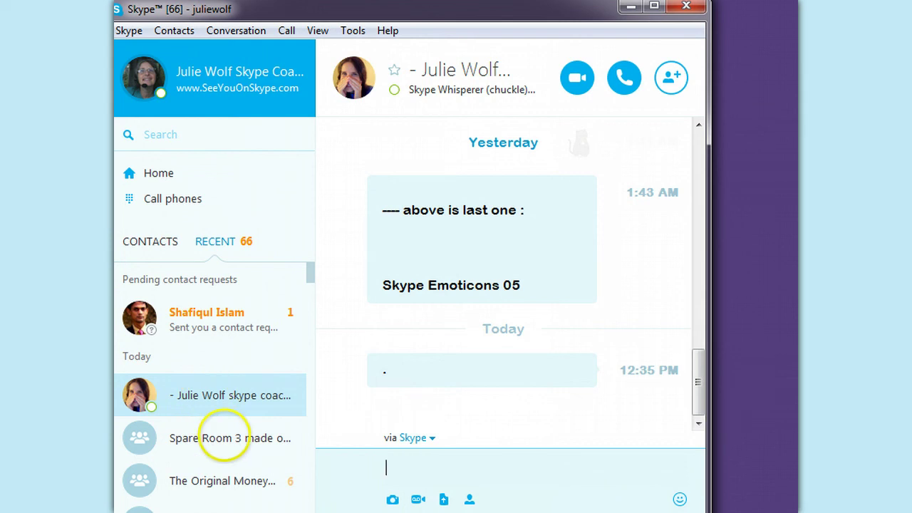
left_click(214, 436)
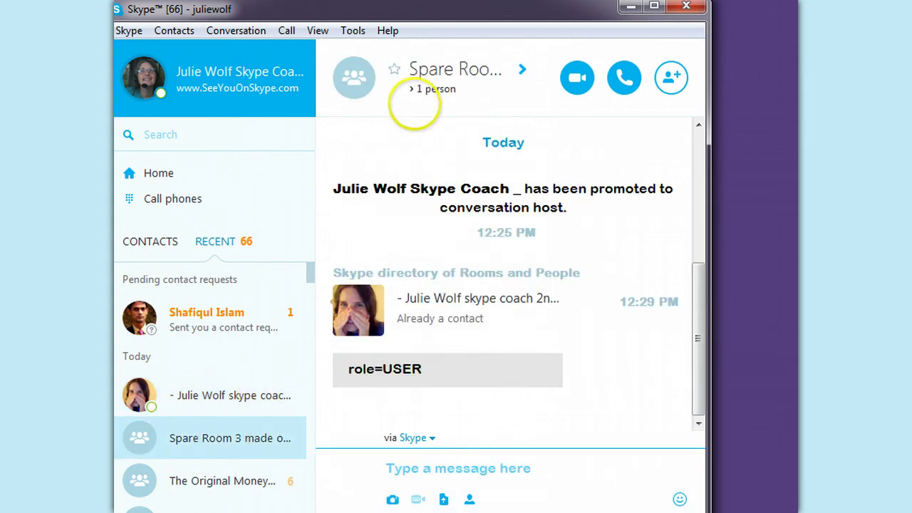
- Expand the participant list and drag the second-account contact into Spare Room 3, making it 2 people
left_click(427, 89)
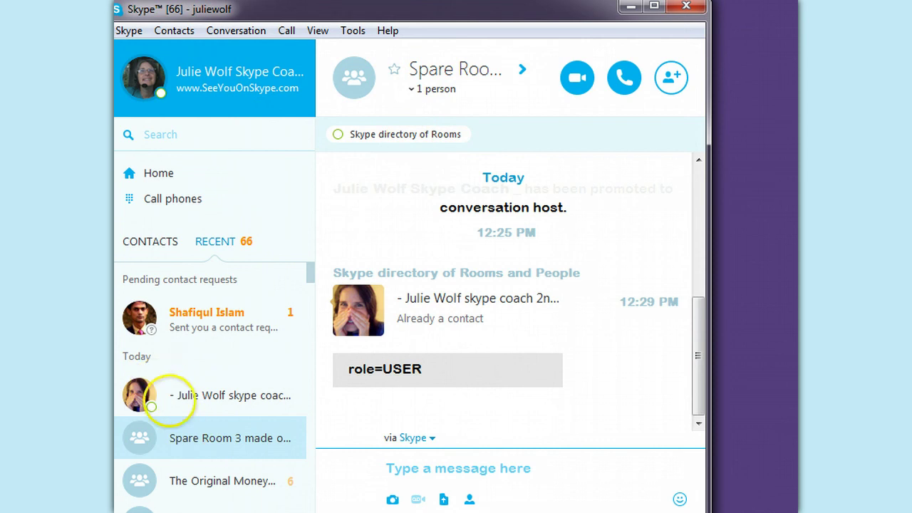
left_click_drag(178, 393, 551, 129)
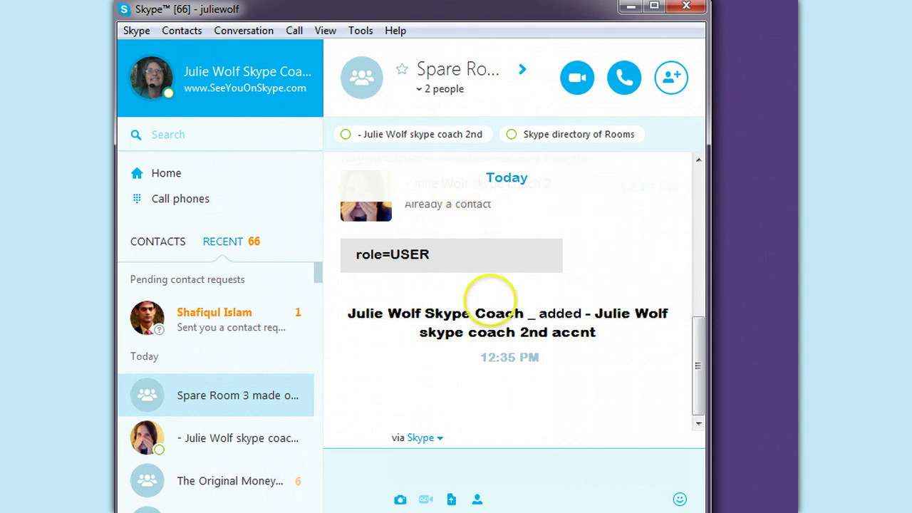
left_click_drag(698, 366, 698, 331)
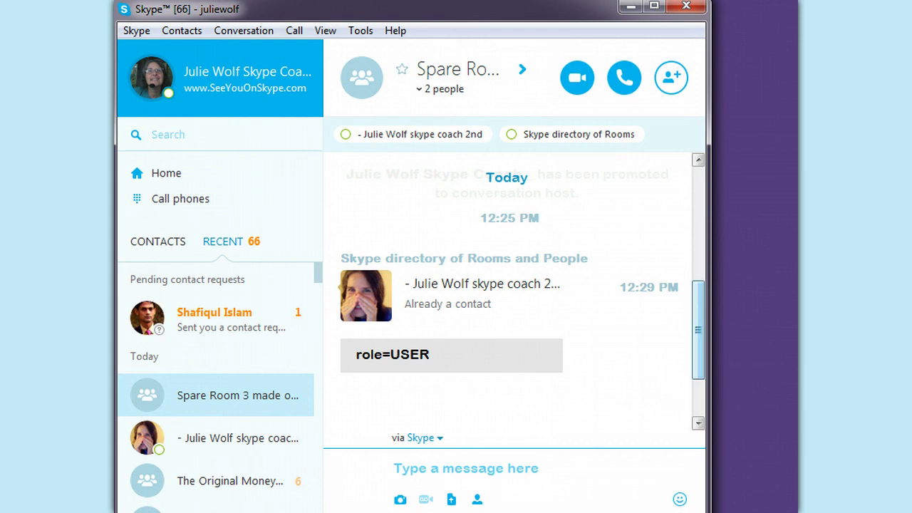
- Send '/info' in Spare Room 3 to show 3 members and a 300-member limit
left_click(477, 467)
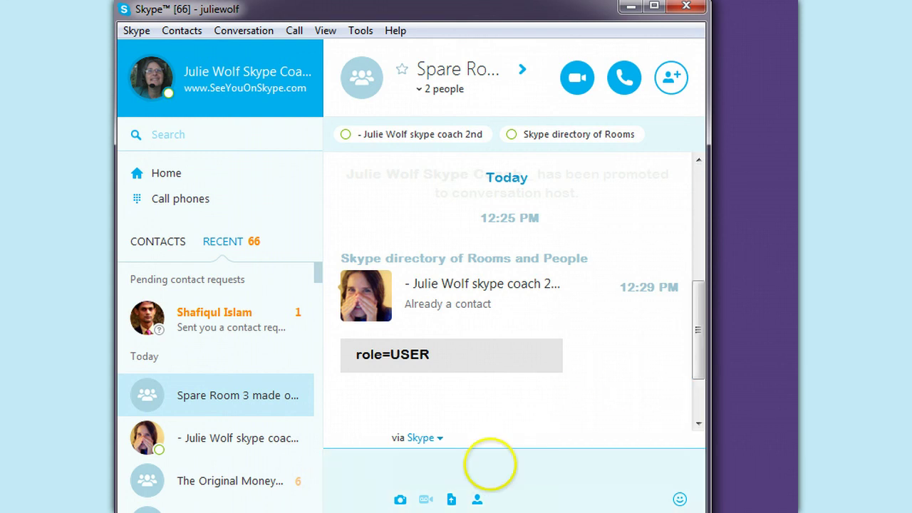
key("Return")
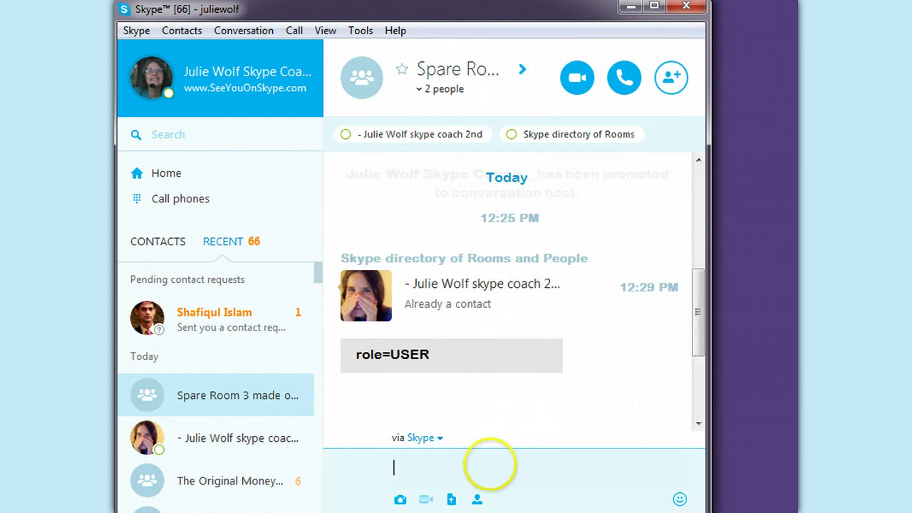
left_click_drag(701, 303, 698, 344)
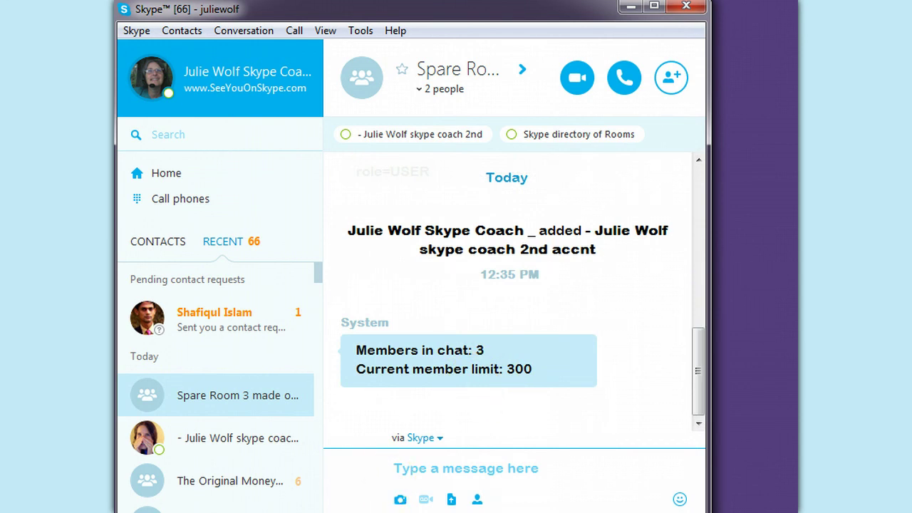
left_click(426, 462)
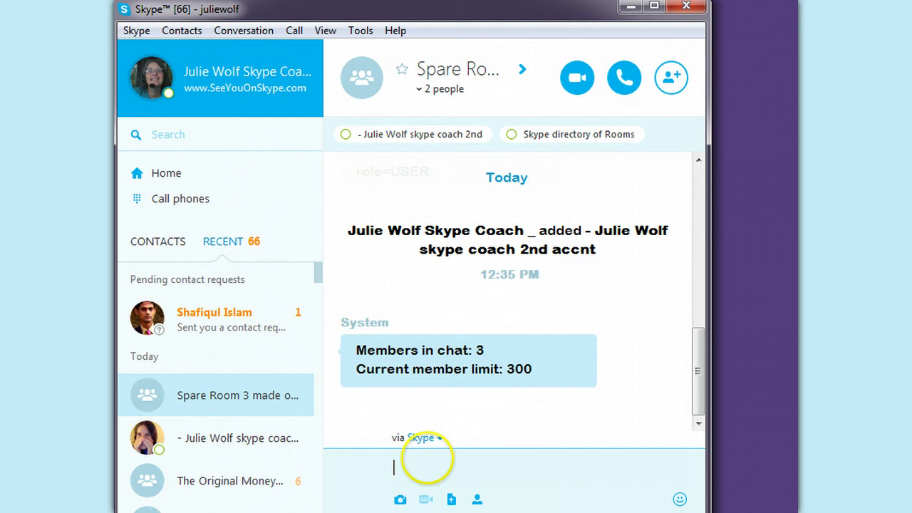
type("/get creator")
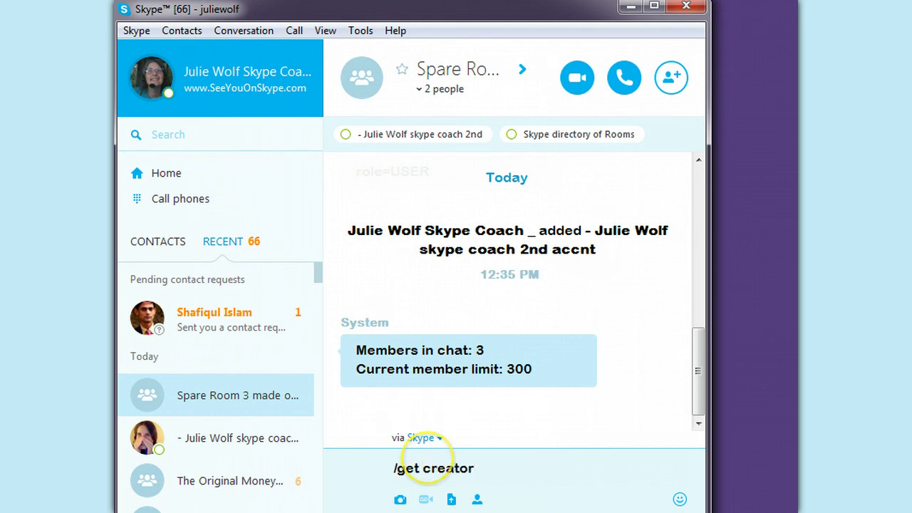
key("Return")
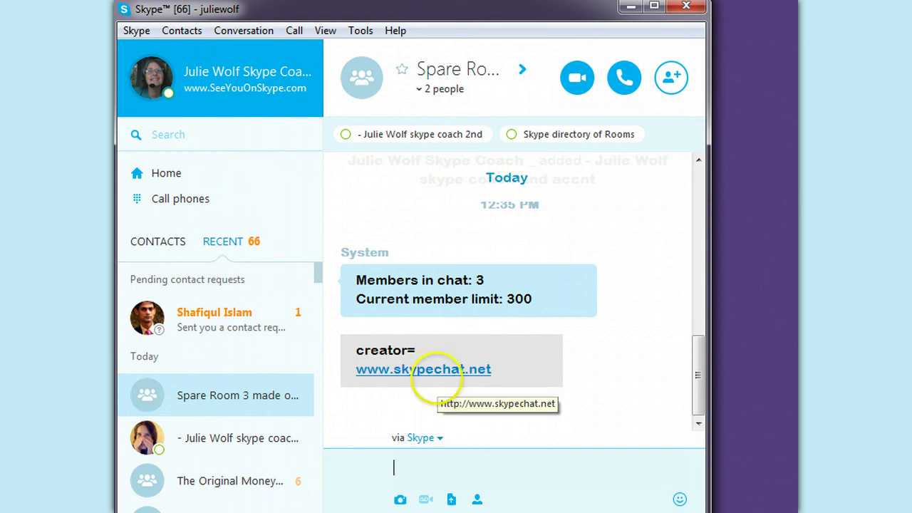
left_click(453, 68)
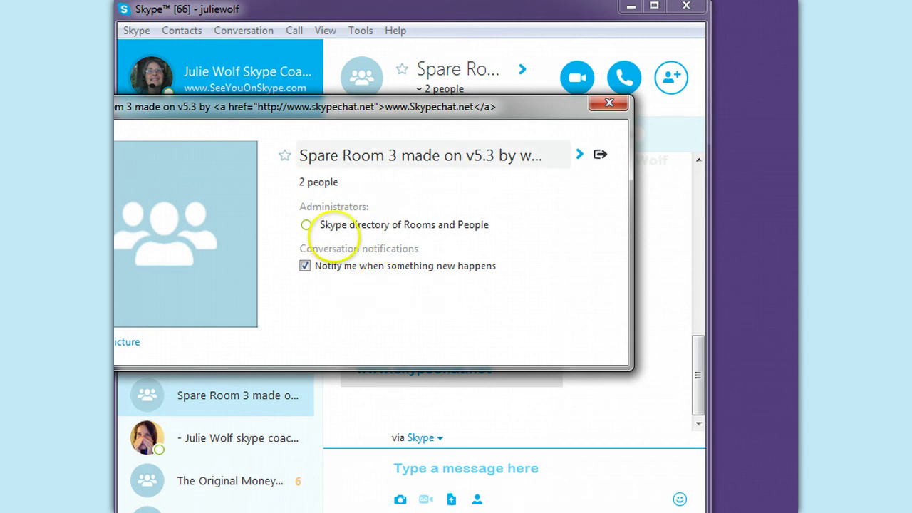
- Move the Spare Room 3 profile into view to check its administrator, then close it
left_click_drag(394, 106, 461, 109)
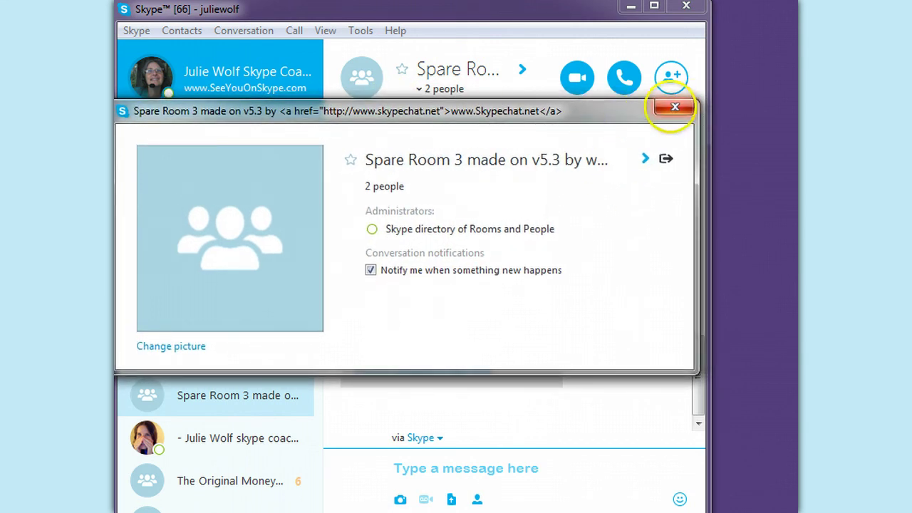
left_click(678, 107)
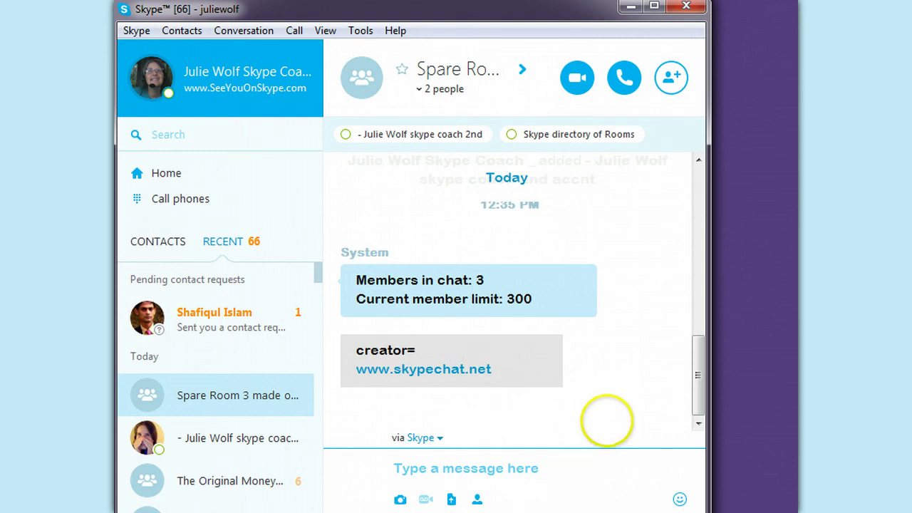